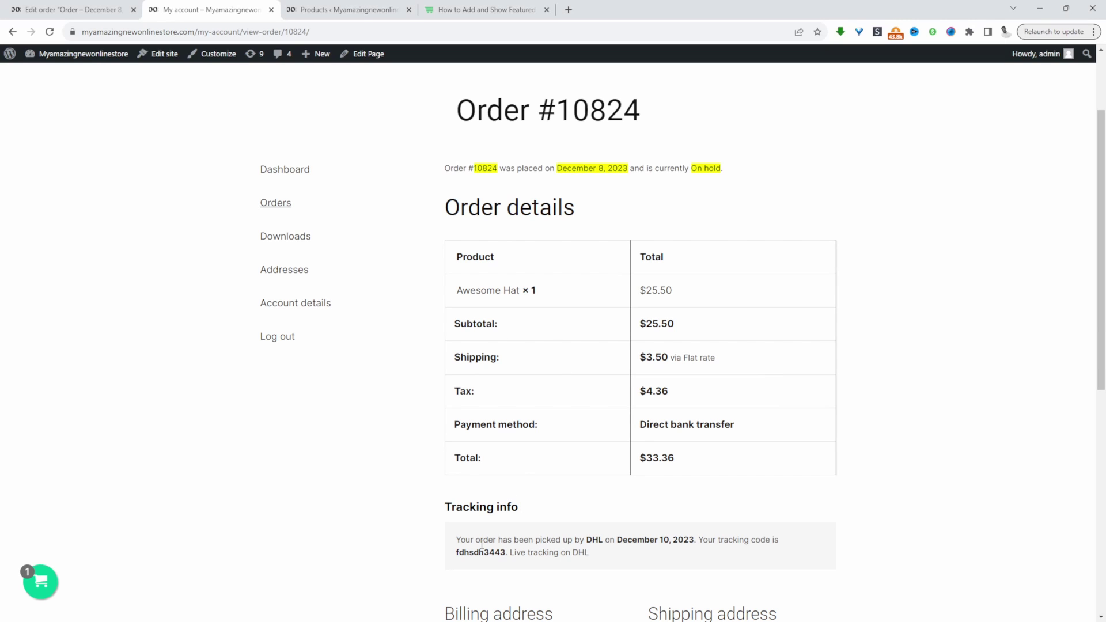
- Follow the DHL link in order #10824's Tracking info to open DHL Track & Trace
{"action": "scroll", "coordinate": [579, 540], "scroll_direction": "down", "scroll_amount": 1}
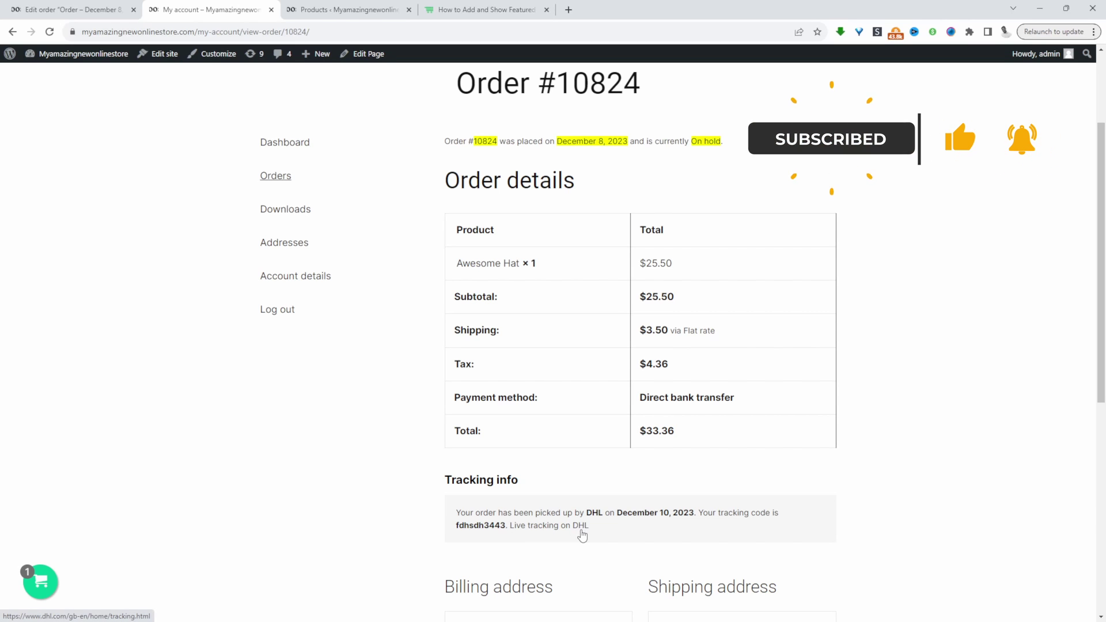
{"action": "left_click", "coordinate": [581, 526]}
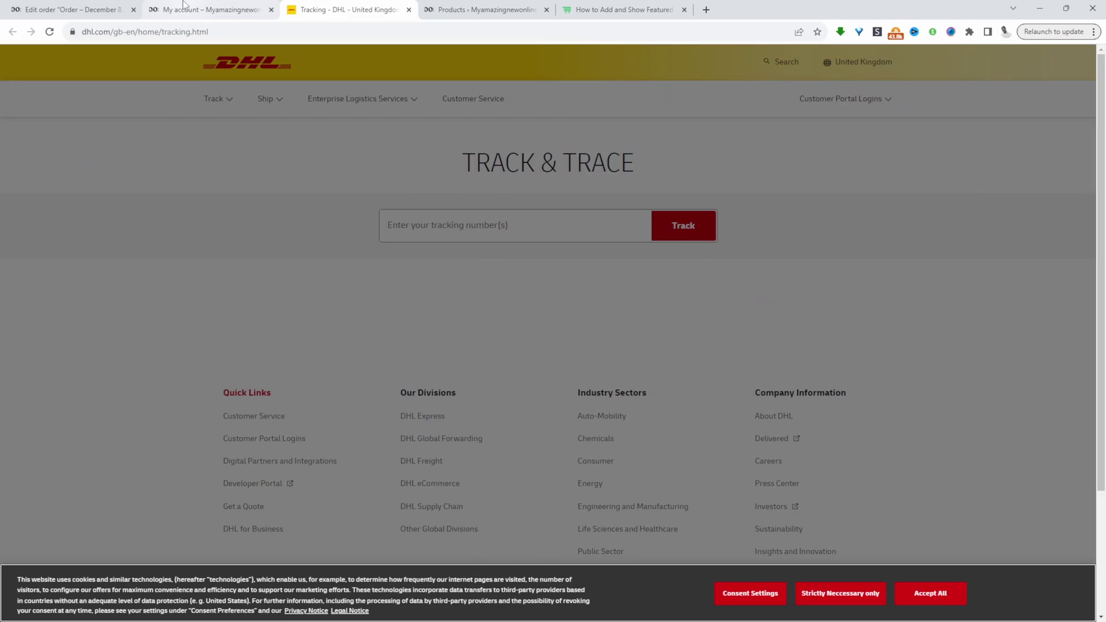
- Return to order #10824's edit page and select its tracking code in the Order tracking box
{"action": "left_click", "coordinate": [74, 10]}
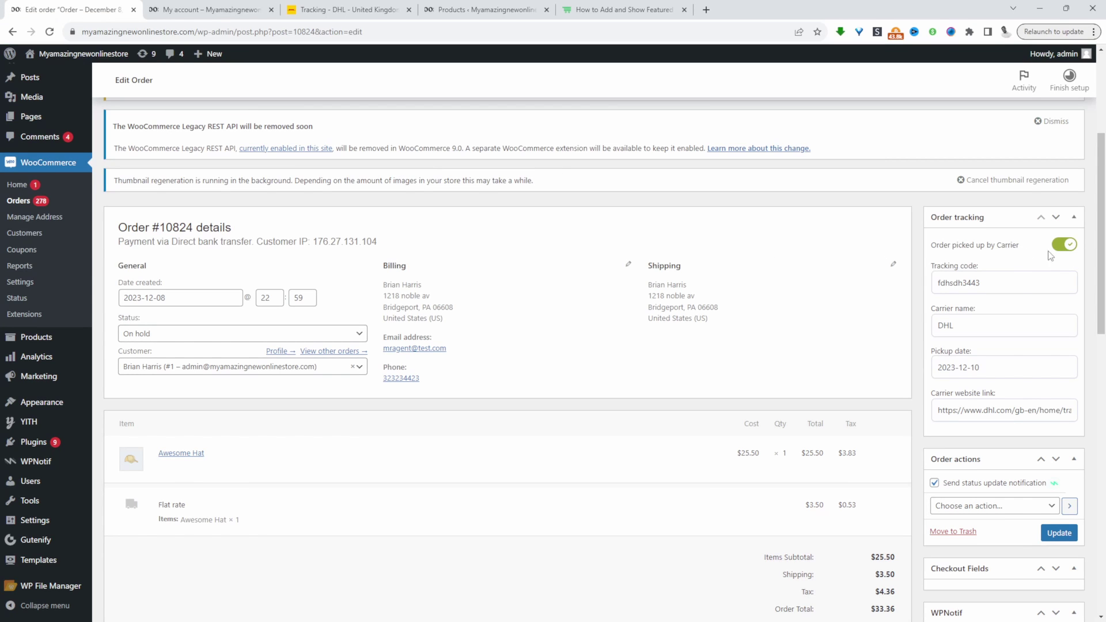
{"action": "left_click_drag", "start_coordinate": [1016, 283], "coordinate": [933, 293]}
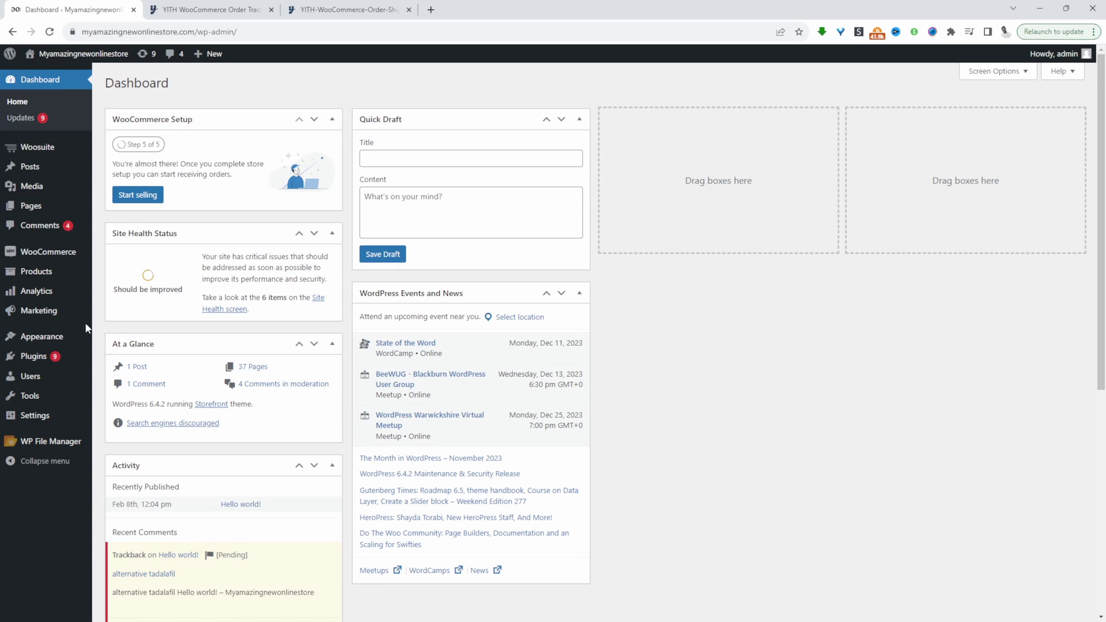
- Install and activate YITH Order & Shipment Tracking from Add New Plugin, then open its settings
{"action": "mouse_move", "coordinate": [68, 357]}
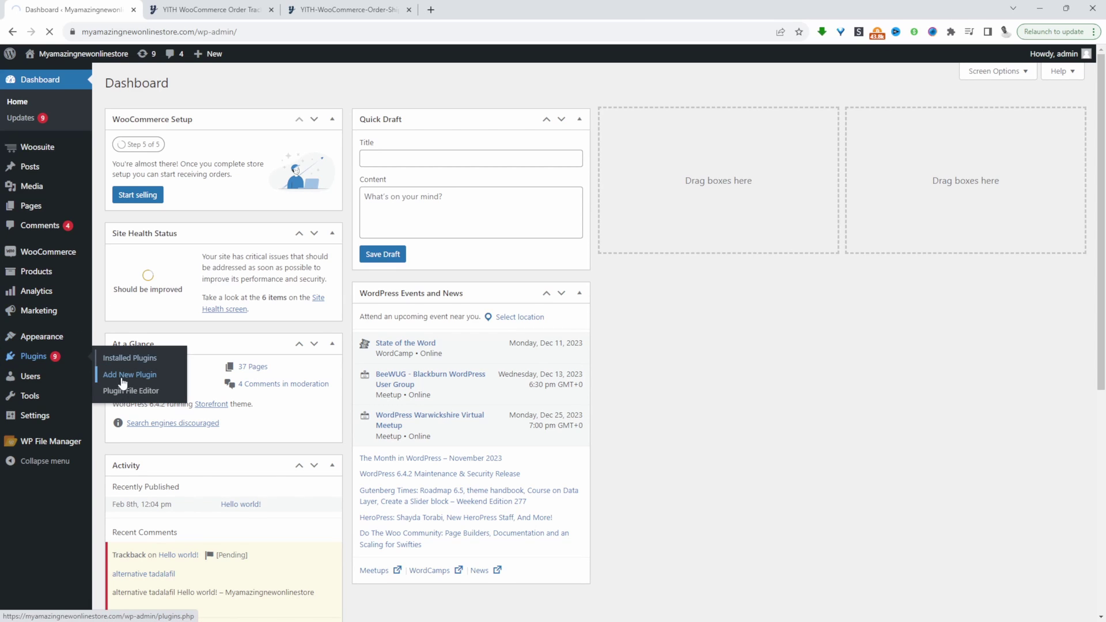
{"action": "left_click", "coordinate": [129, 376]}
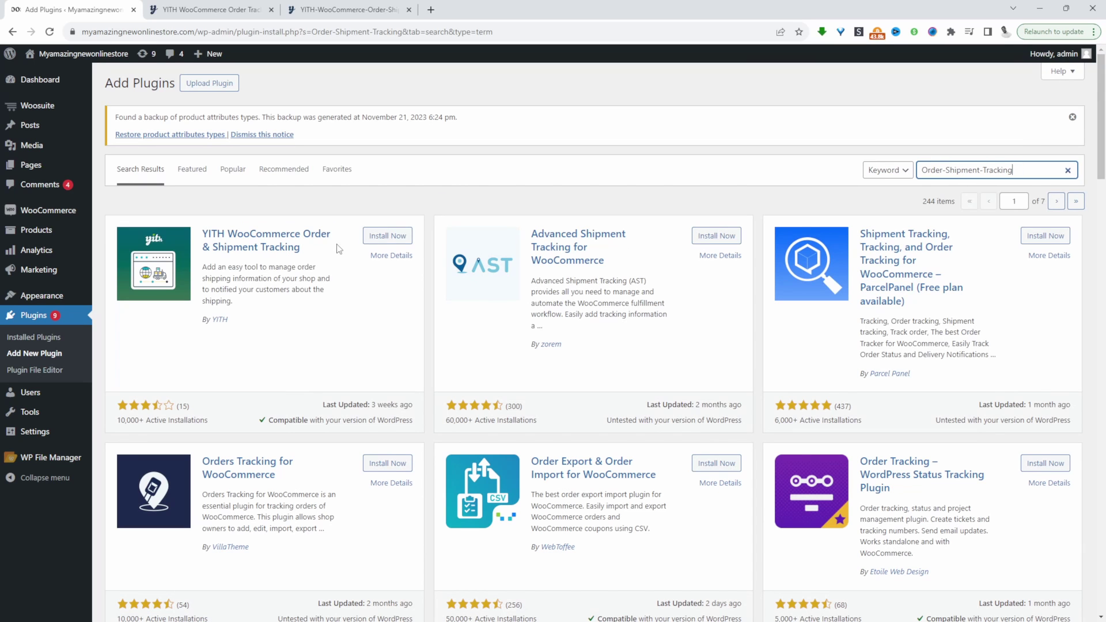
{"action": "left_click", "coordinate": [380, 237]}
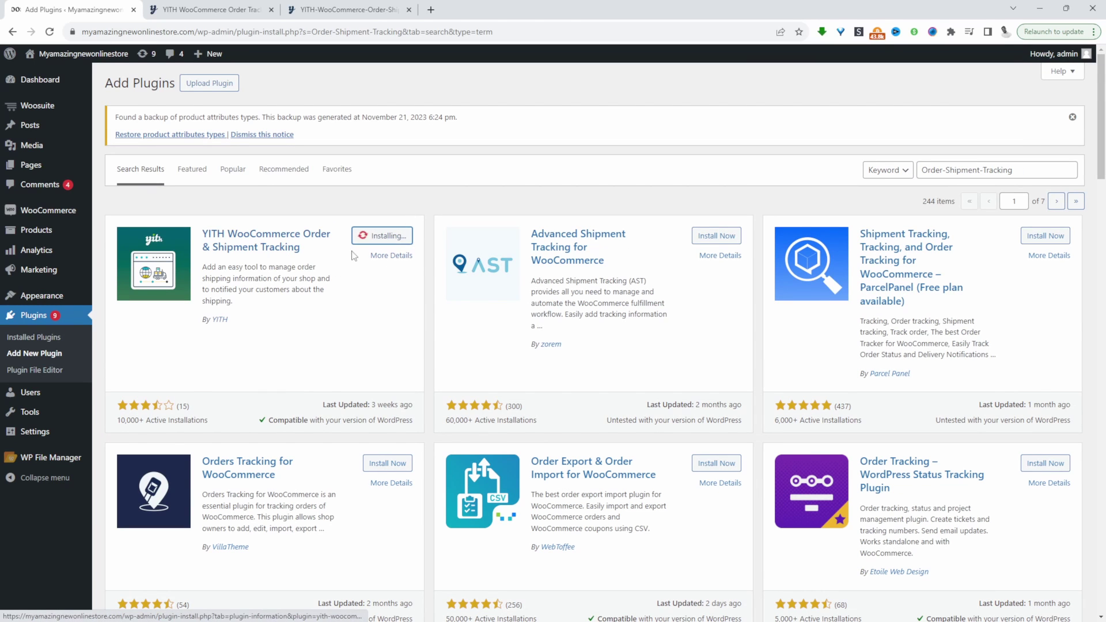
{"action": "left_click", "coordinate": [382, 236]}
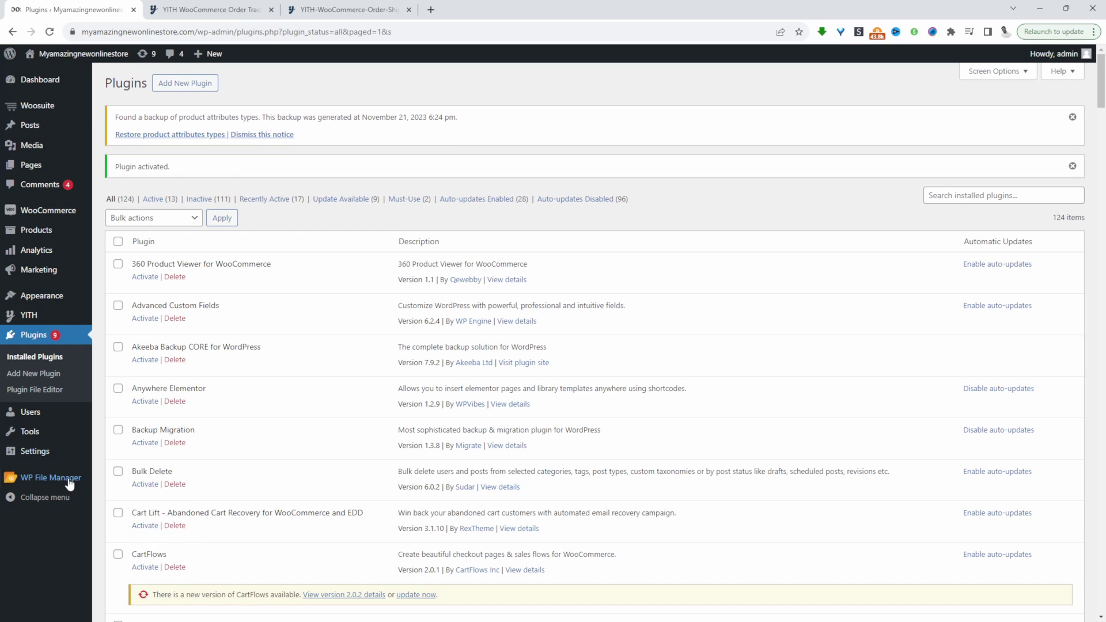
{"action": "mouse_move", "coordinate": [69, 320]}
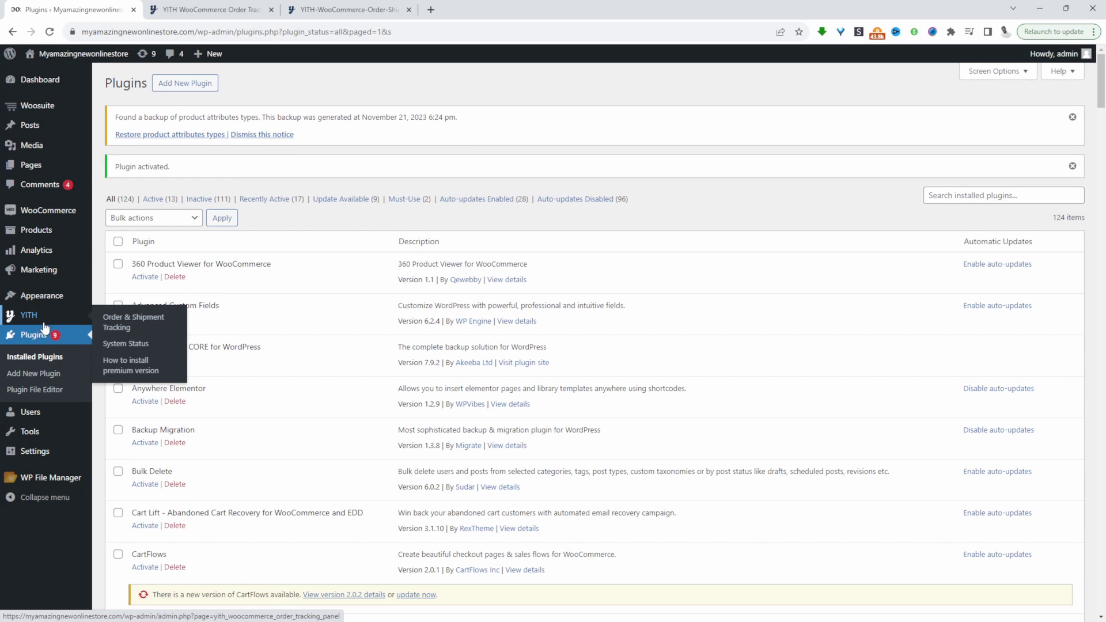
{"action": "left_click", "coordinate": [161, 329]}
- Enter DHL as the default carrier and view the customer's order #10824 page
{"action": "left_click", "coordinate": [346, 303]}
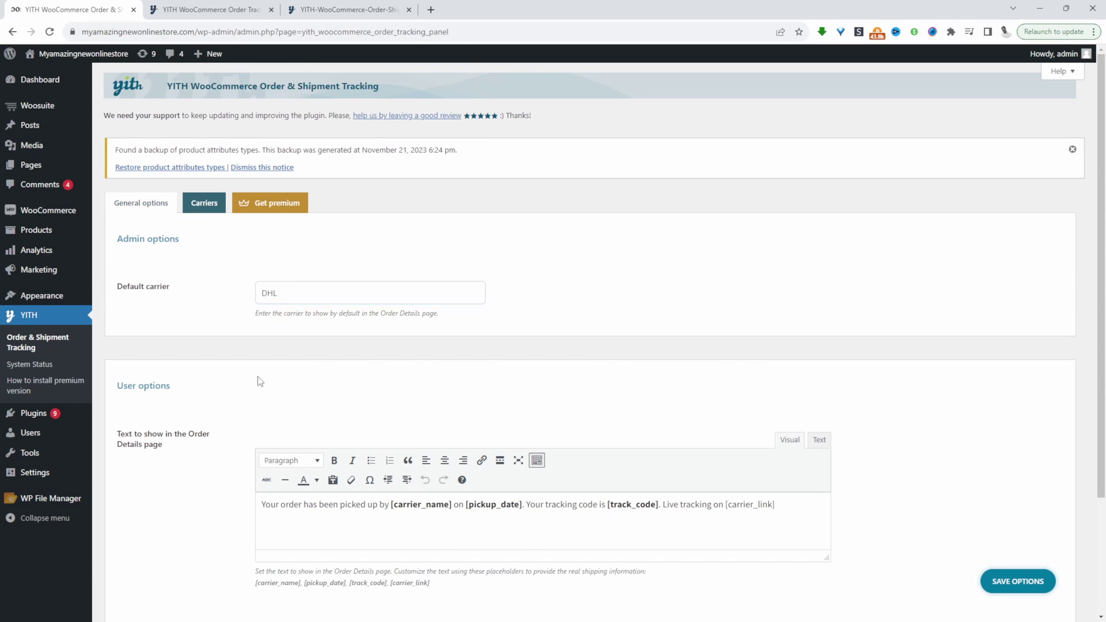
{"action": "scroll", "coordinate": [346, 346], "scroll_direction": "down", "scroll_amount": 2}
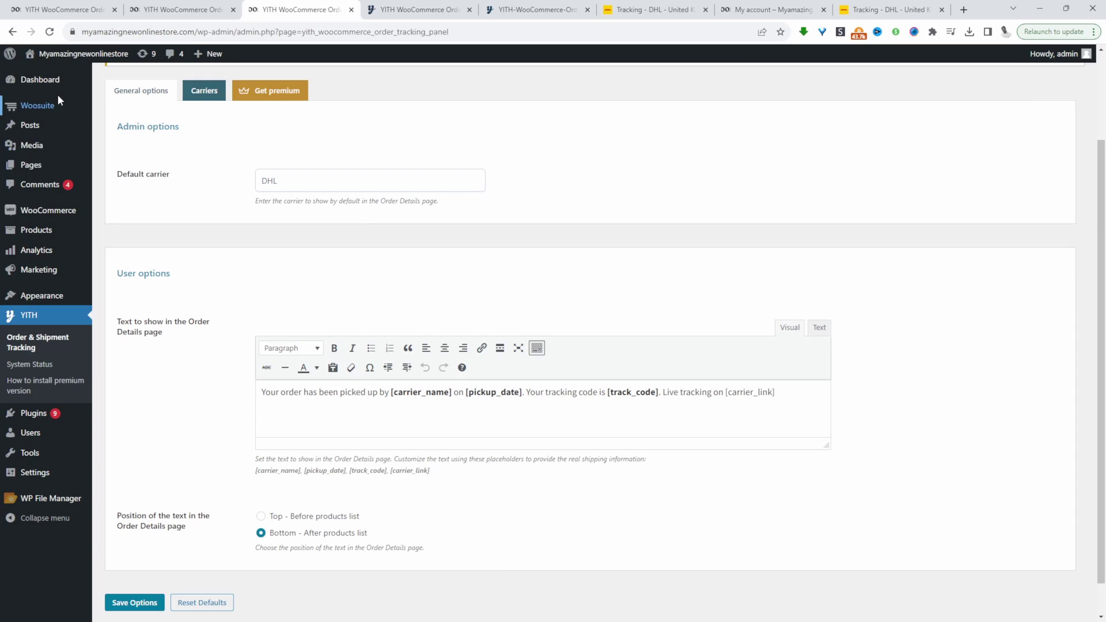
{"action": "left_click", "coordinate": [768, 9]}
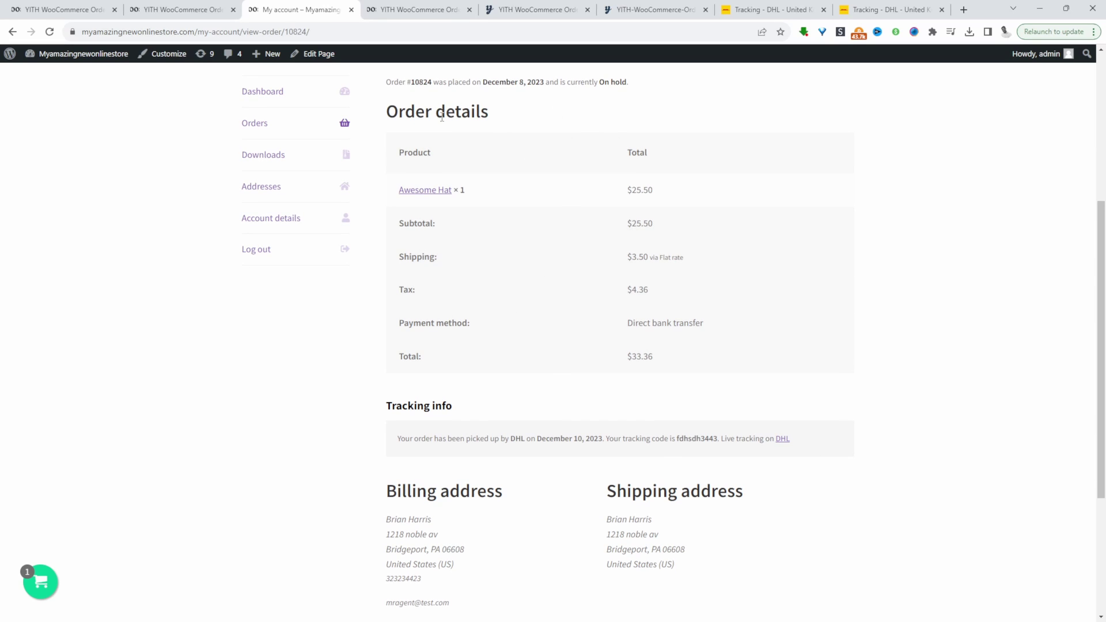
- Select a placeholder in the 'Text to show in the Order Details page' message
{"action": "left_click", "coordinate": [132, 7]}
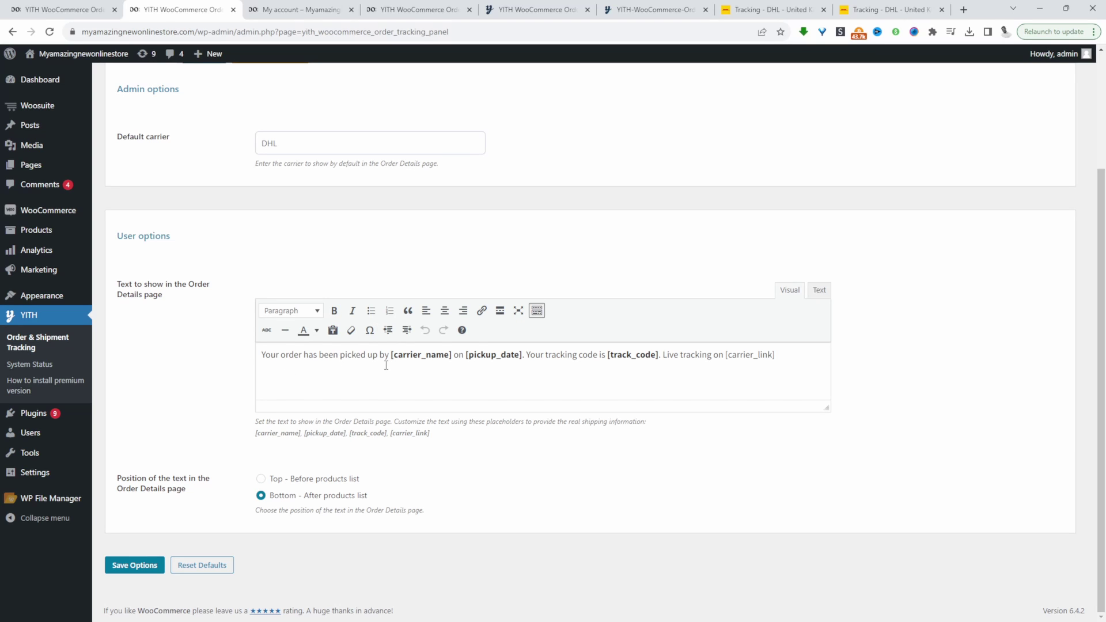
{"action": "left_click_drag", "start_coordinate": [391, 354], "coordinate": [514, 355]}
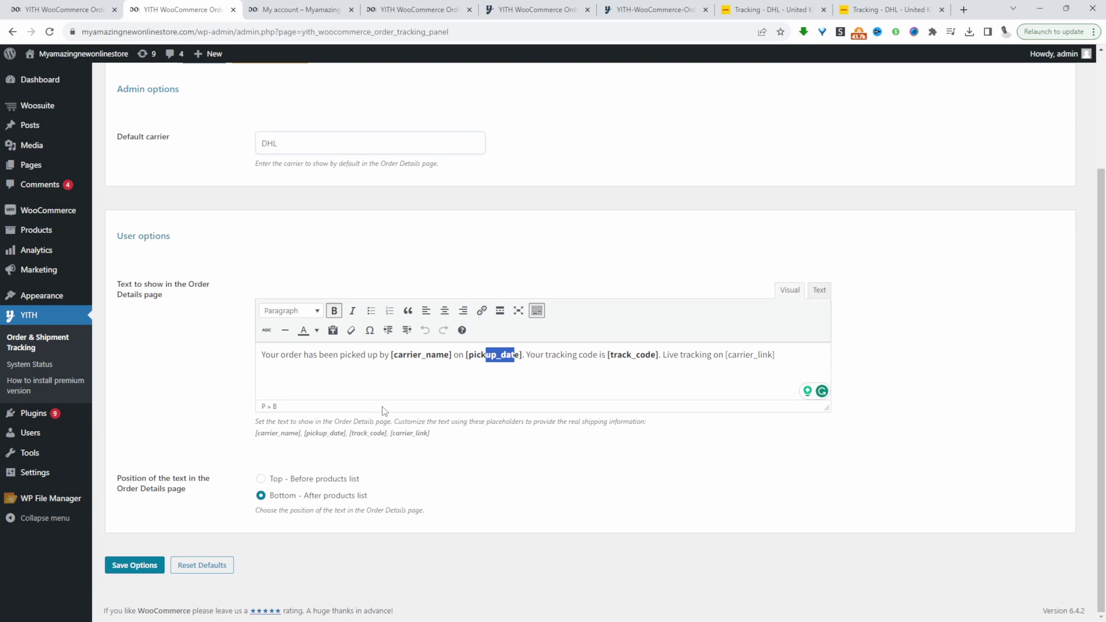
- View YITH's example screenshot pairing DHL tracking fields with the customer's Tracking info
{"action": "left_click", "coordinate": [657, 9]}
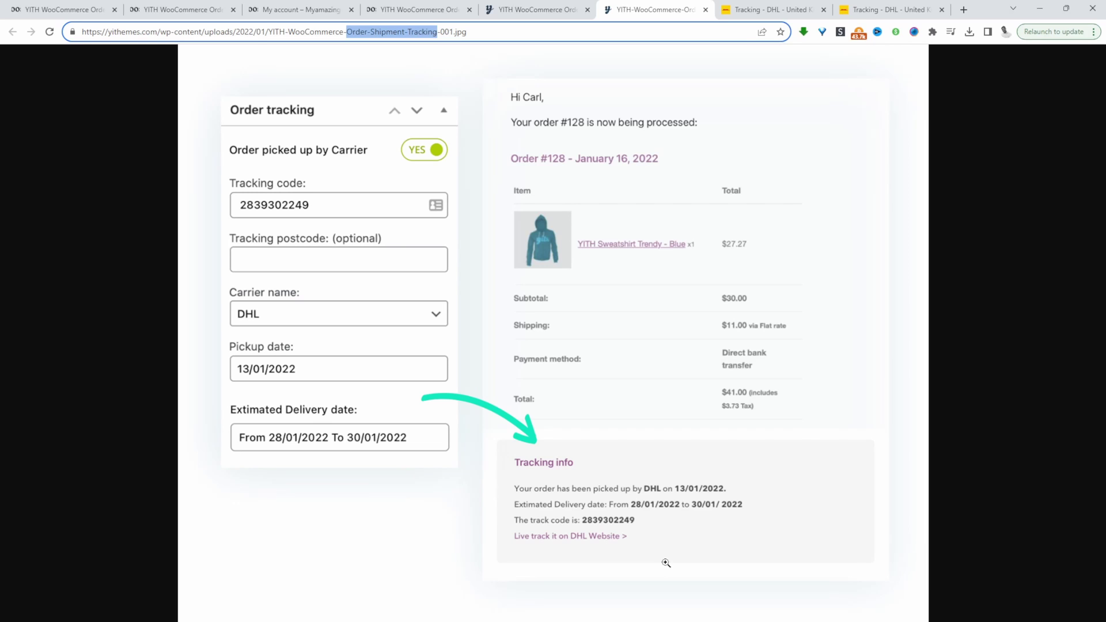
- Save the tracking settings and open order #10824 from the orders list in a new tab
{"action": "key", "text": "ctrl+2"}
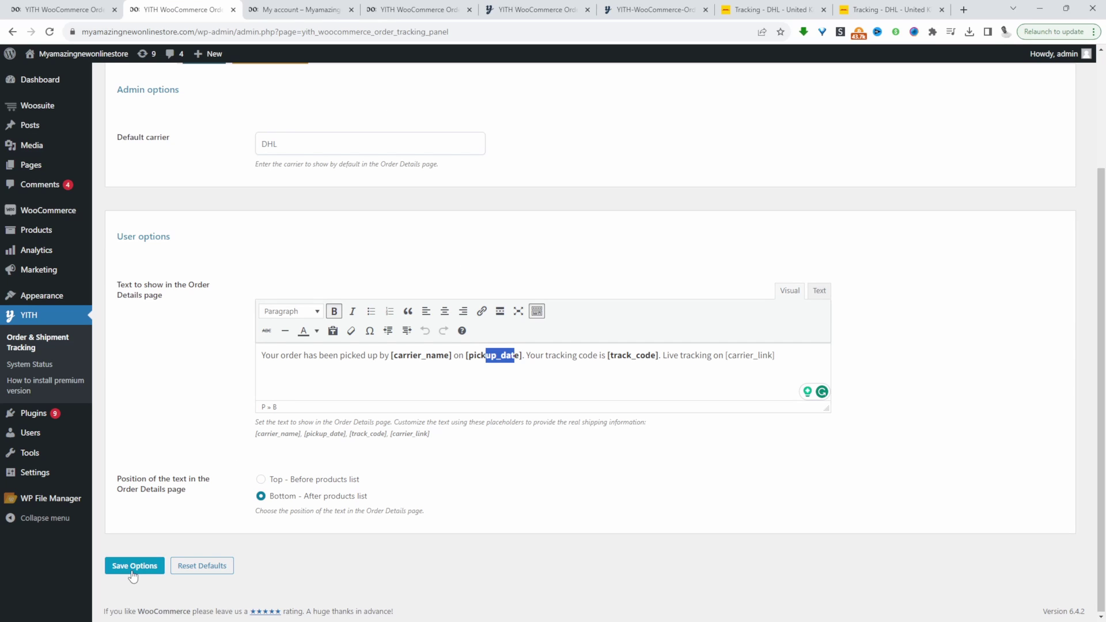
{"action": "left_click", "coordinate": [136, 573]}
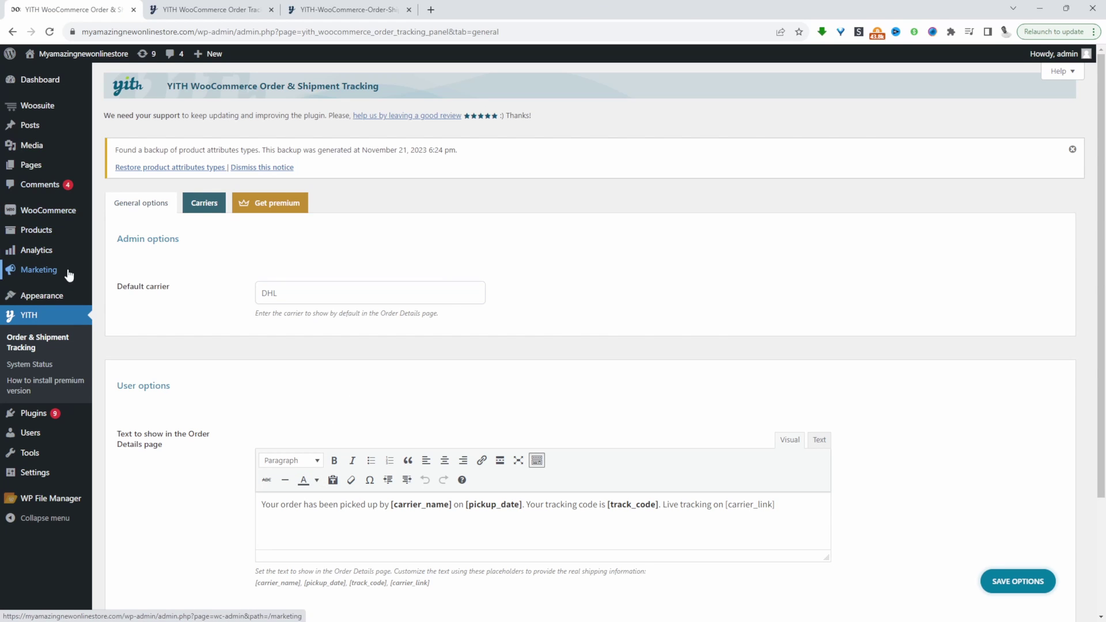
{"action": "mouse_move", "coordinate": [57, 210]}
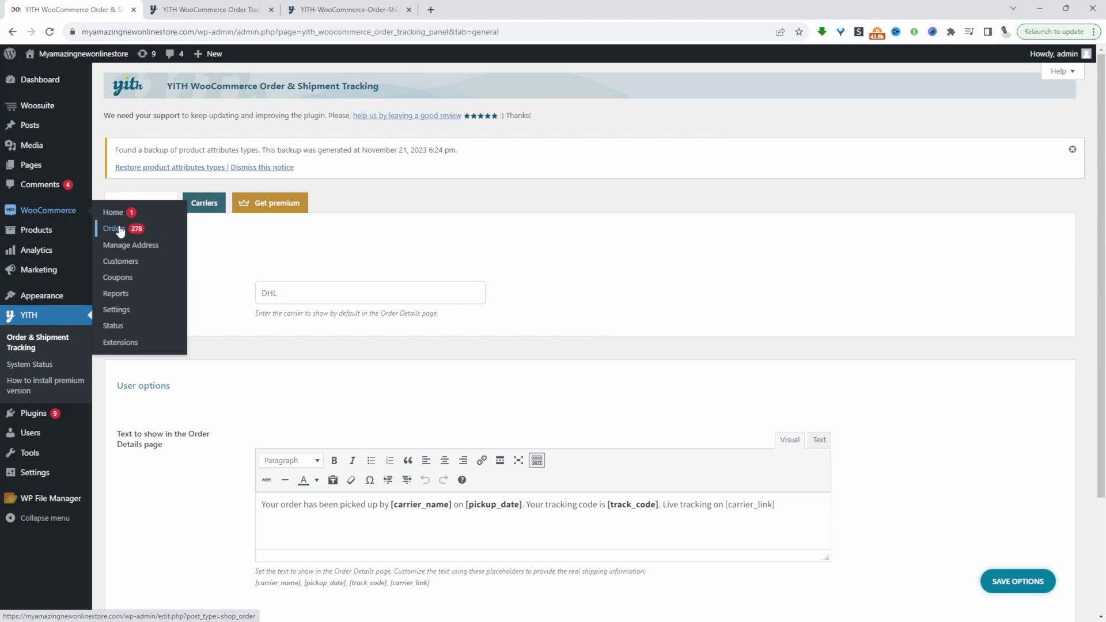
{"action": "middle_click", "coordinate": [118, 229]}
{"action": "key", "text": "ctrl+Tab"}
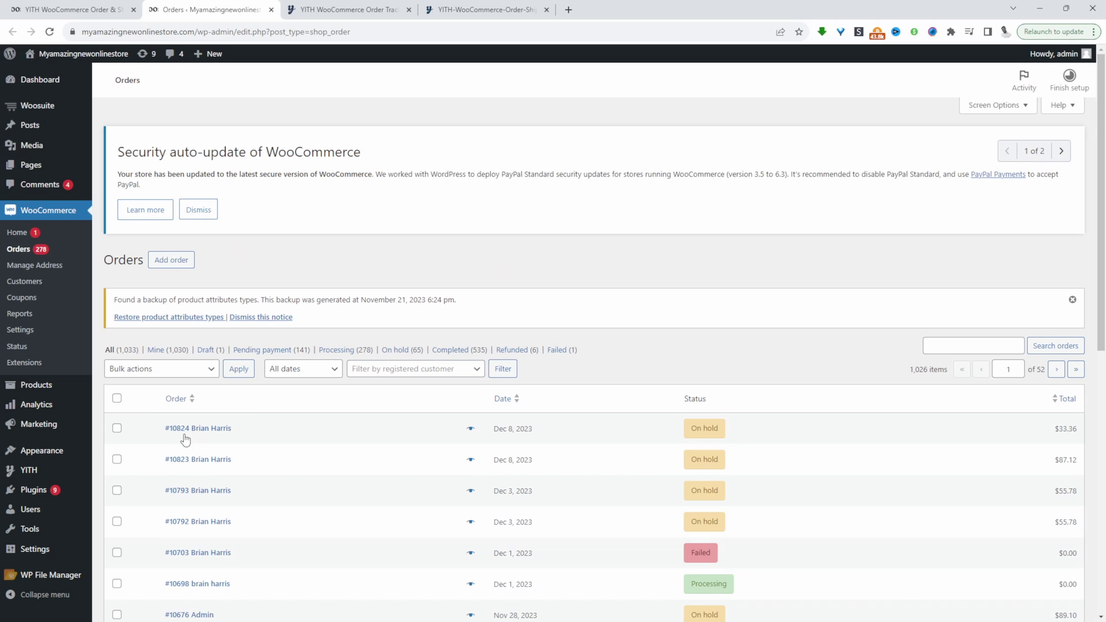
{"action": "left_click", "coordinate": [185, 435]}
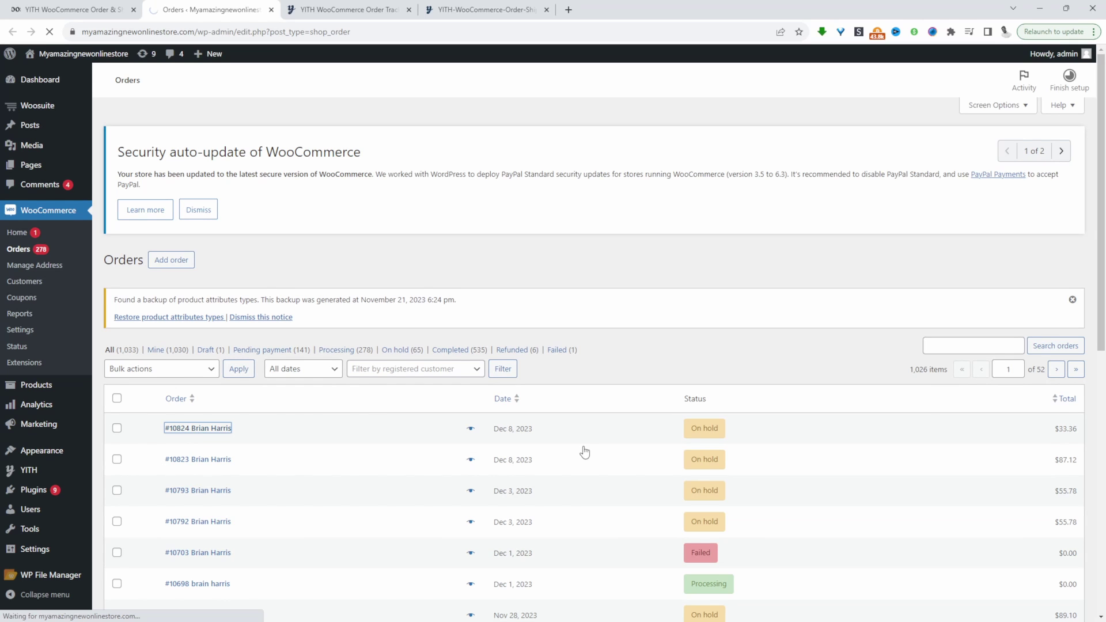
- Turn on 'Order picked up by Carrier', enter tracking code fdhsdh3443, carrier DHL, and pickup date
{"action": "left_click", "coordinate": [1065, 381]}
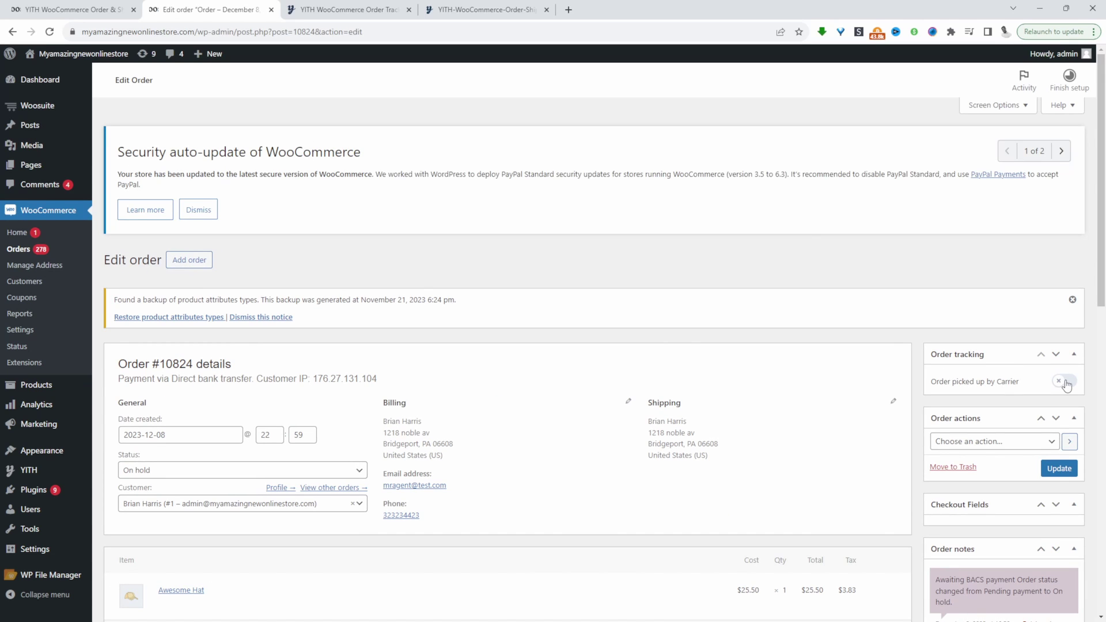
{"action": "scroll", "coordinate": [968, 305], "scroll_direction": "down", "scroll_amount": 2}
{"action": "left_click", "coordinate": [968, 305]}
{"action": "type", "text": "fdhsdh3443"}
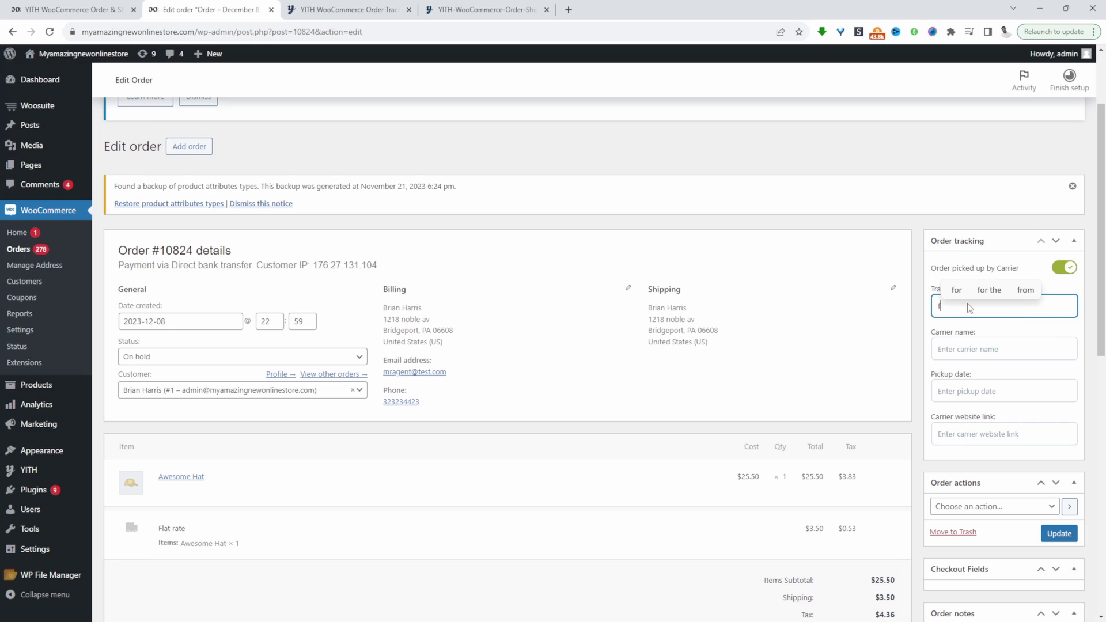
{"action": "left_click", "coordinate": [968, 345]}
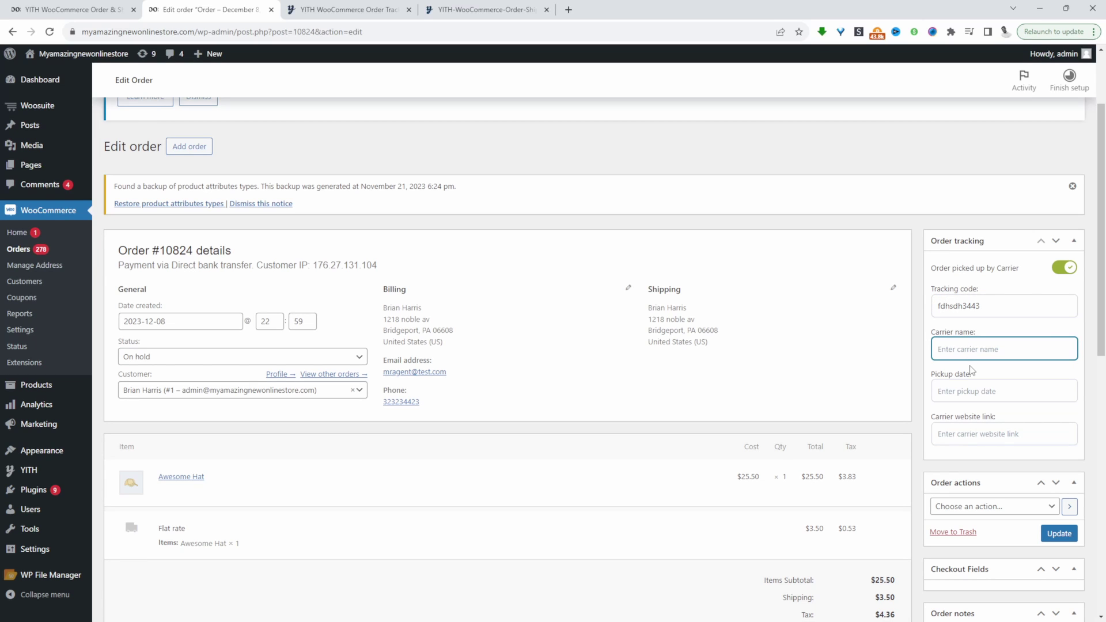
{"action": "type", "text": "DH"}
{"action": "left_click", "coordinate": [979, 367]}
{"action": "left_click", "coordinate": [995, 387]}
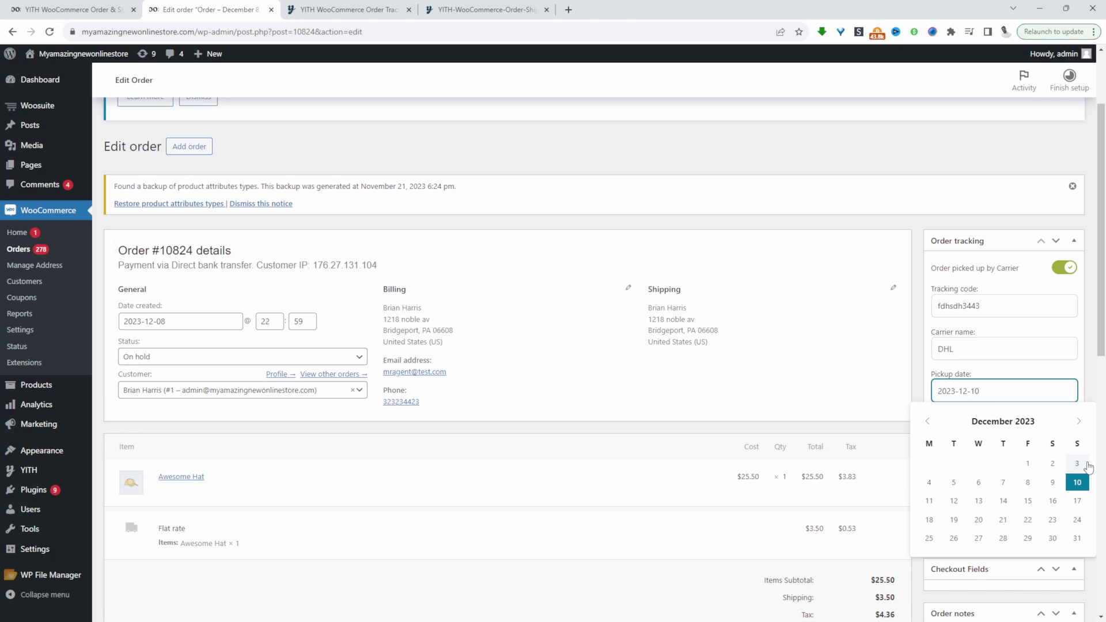
- Paste DHL's tracking URL as the carrier website link and update order #10824
{"action": "left_click", "coordinate": [991, 439]}
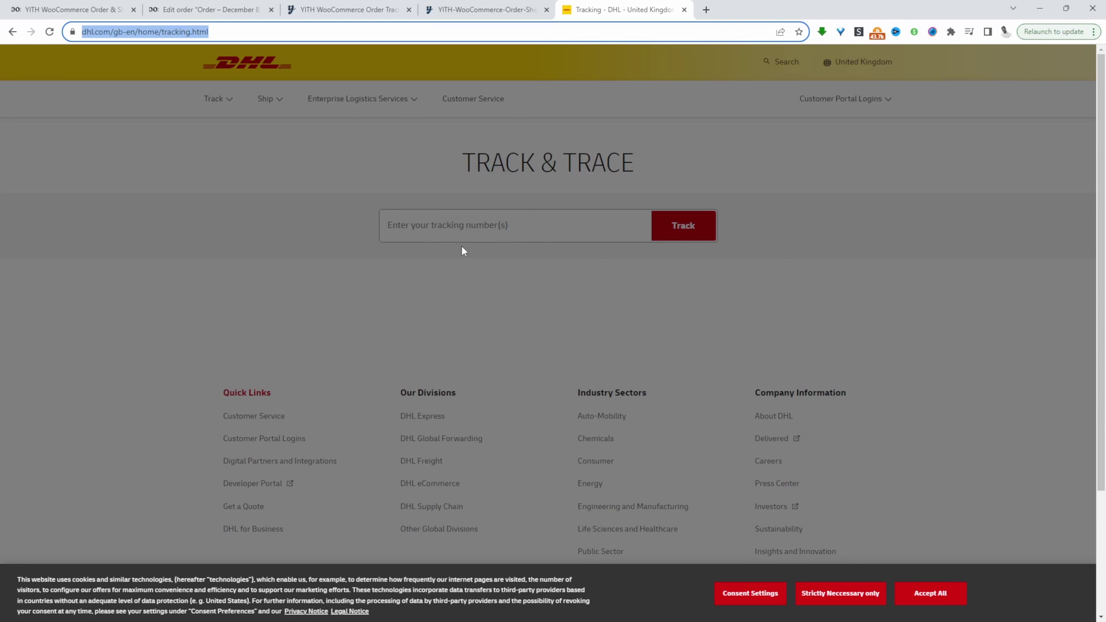
{"action": "left_click", "coordinate": [205, 10]}
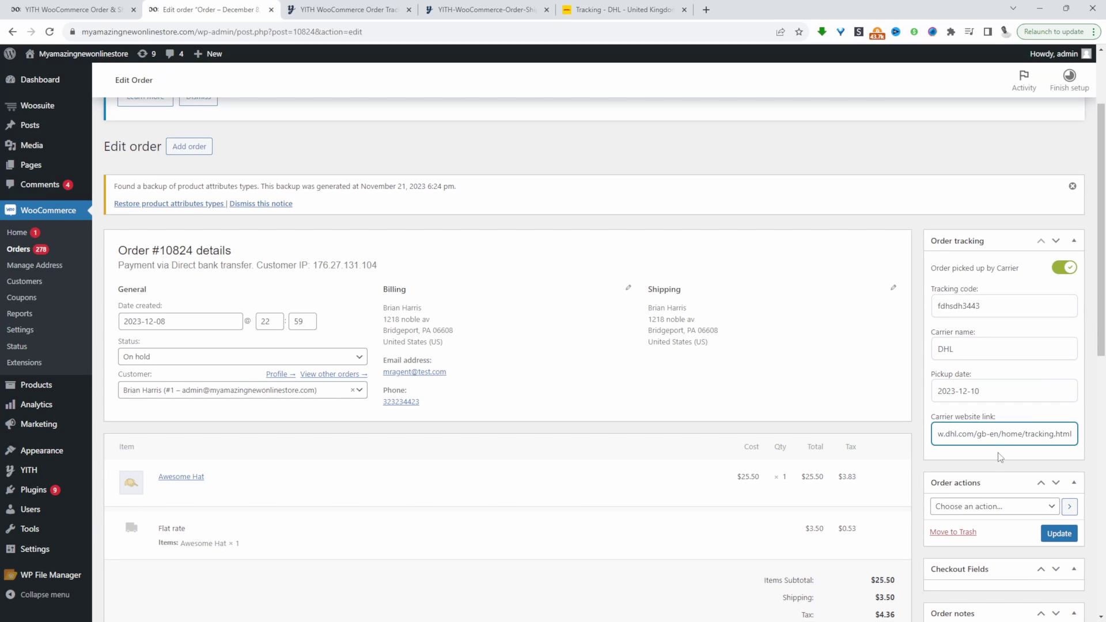
{"action": "left_click", "coordinate": [1089, 383]}
{"action": "scroll", "coordinate": [1085, 403], "scroll_direction": "down", "scroll_amount": 1}
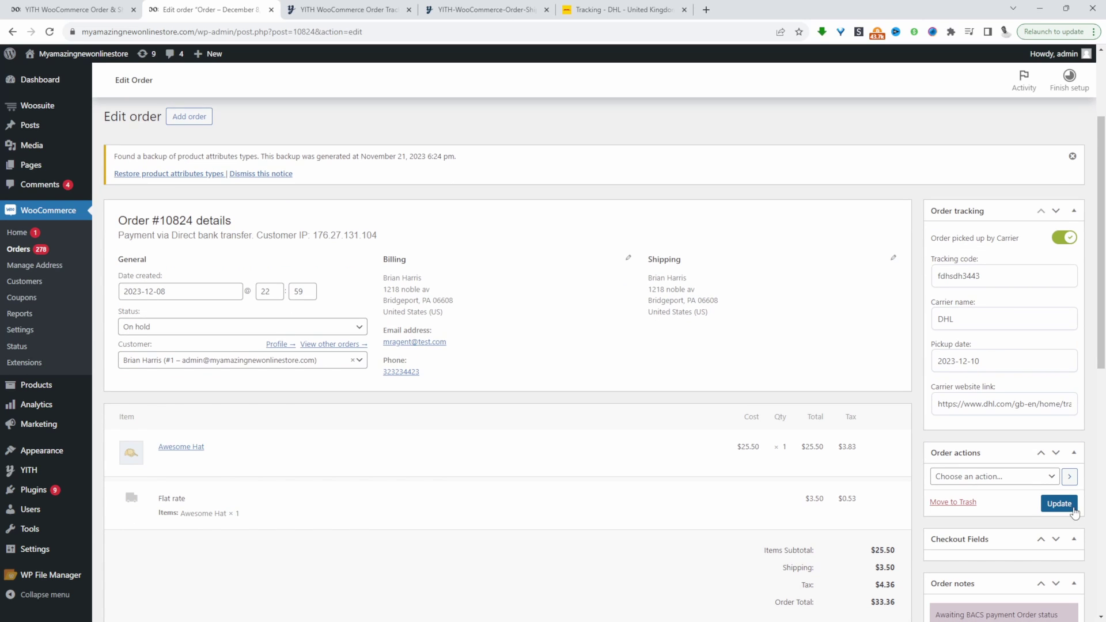
{"action": "left_click", "coordinate": [1073, 507]}
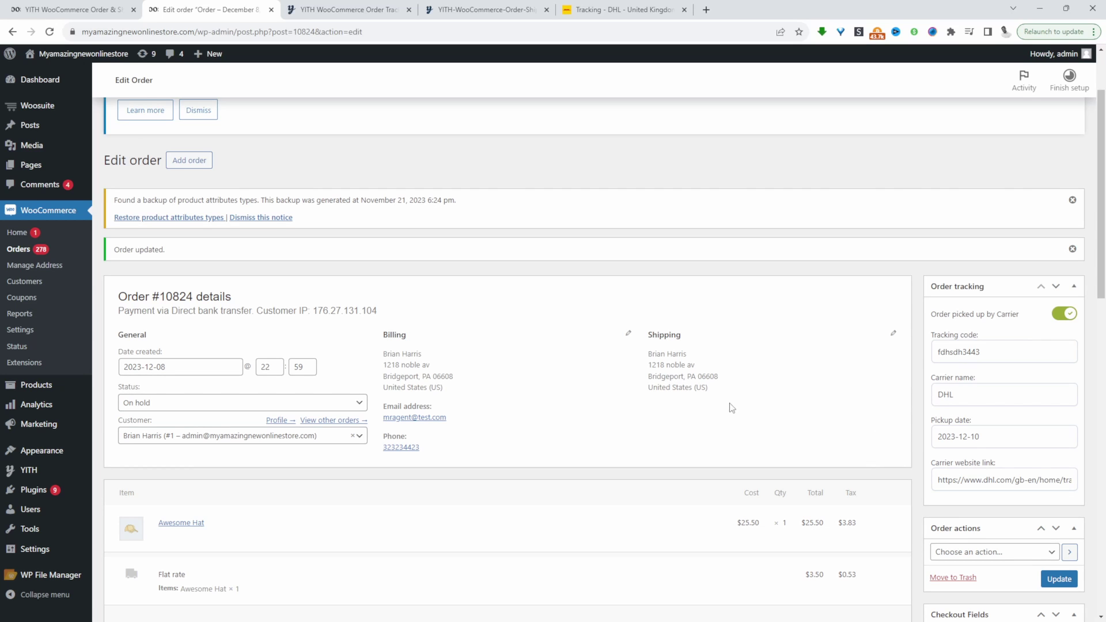
- Load the store's My account page in a new tab and open its Orders list
{"action": "key", "text": "ctrl+t"}
{"action": "type", "text": "https://myamazingnewonlinestore.com/"}
{"action": "type", "text": "m"}
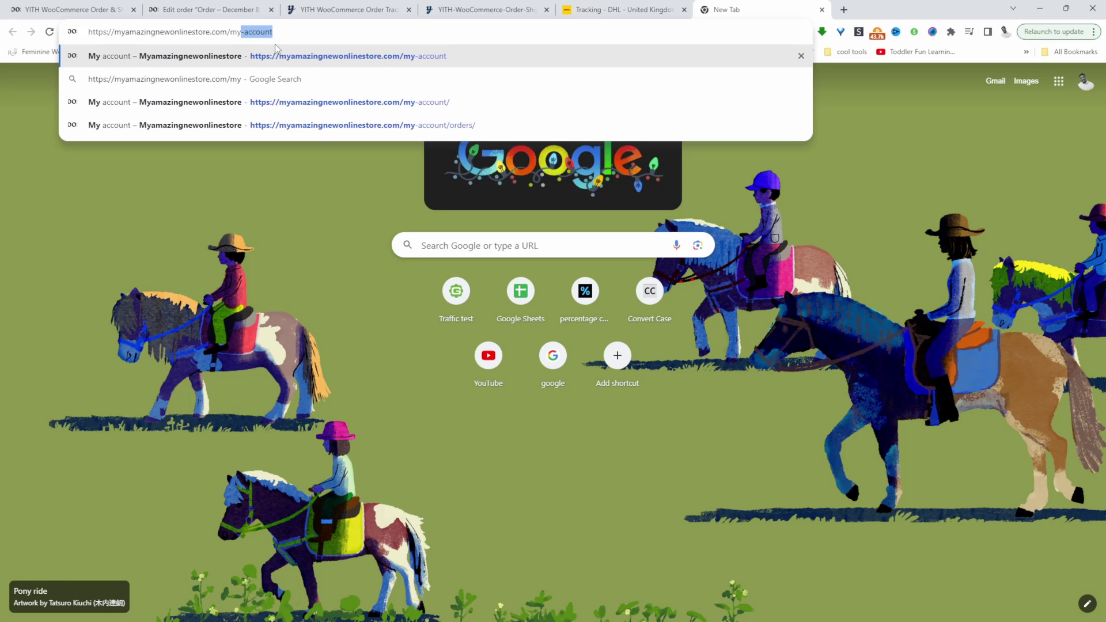
{"action": "key", "text": "Return"}
{"action": "left_click", "coordinate": [284, 410]}
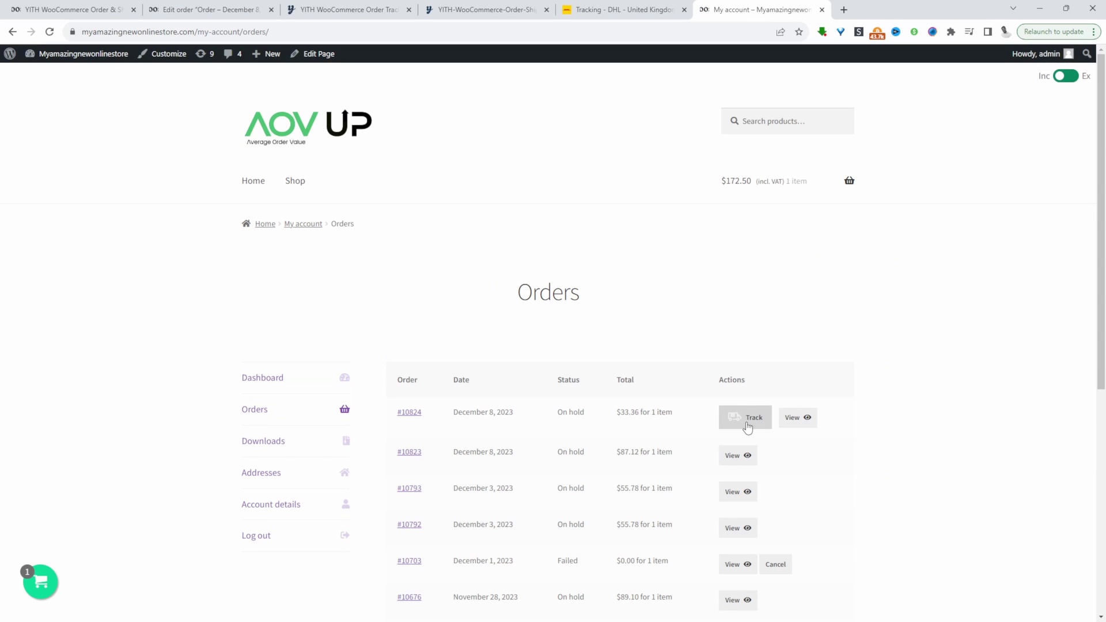
- Open order #10824's DHL Track & Trace page from its Track button
{"action": "mouse_move", "coordinate": [741, 421]}
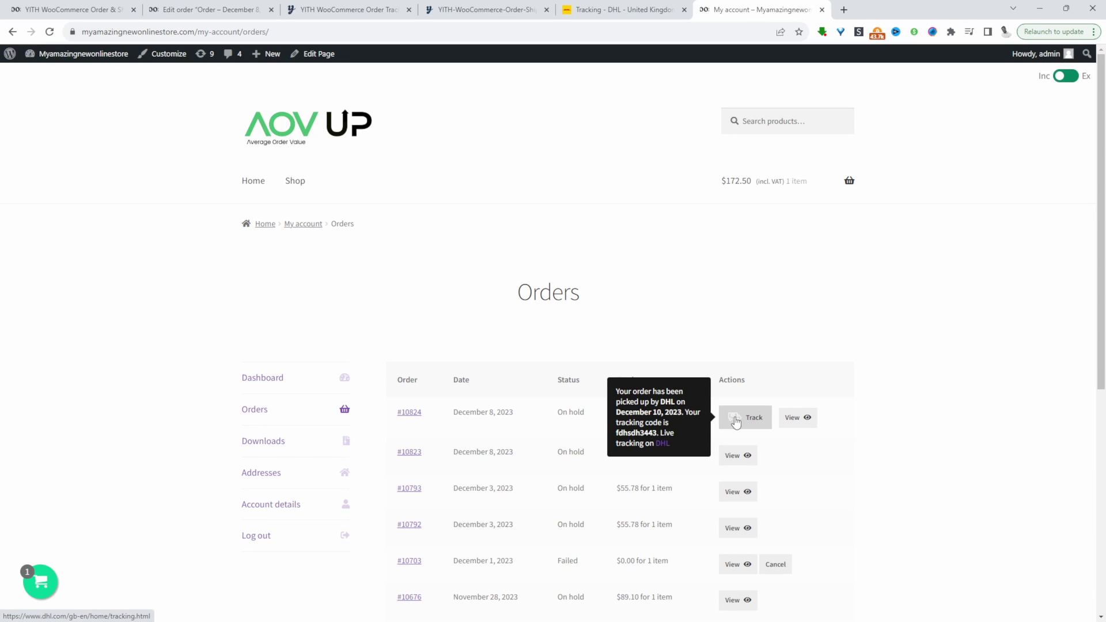
{"action": "left_click", "coordinate": [738, 420]}
{"action": "mouse_move", "coordinate": [740, 423]}
{"action": "left_click", "coordinate": [753, 422]}
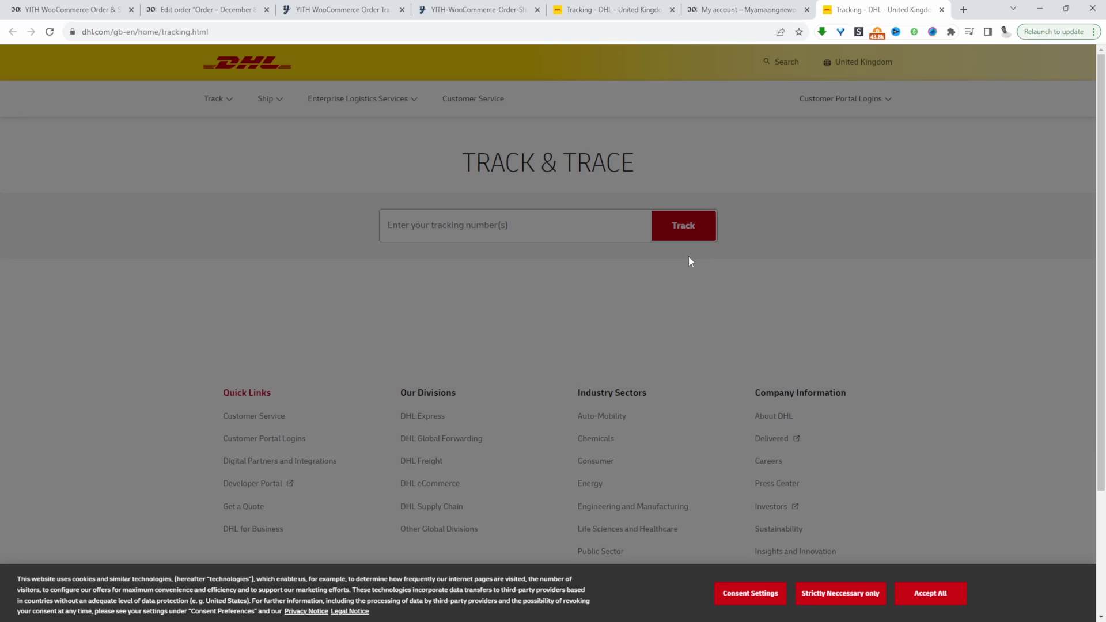
{"action": "left_click", "coordinate": [790, 8]}
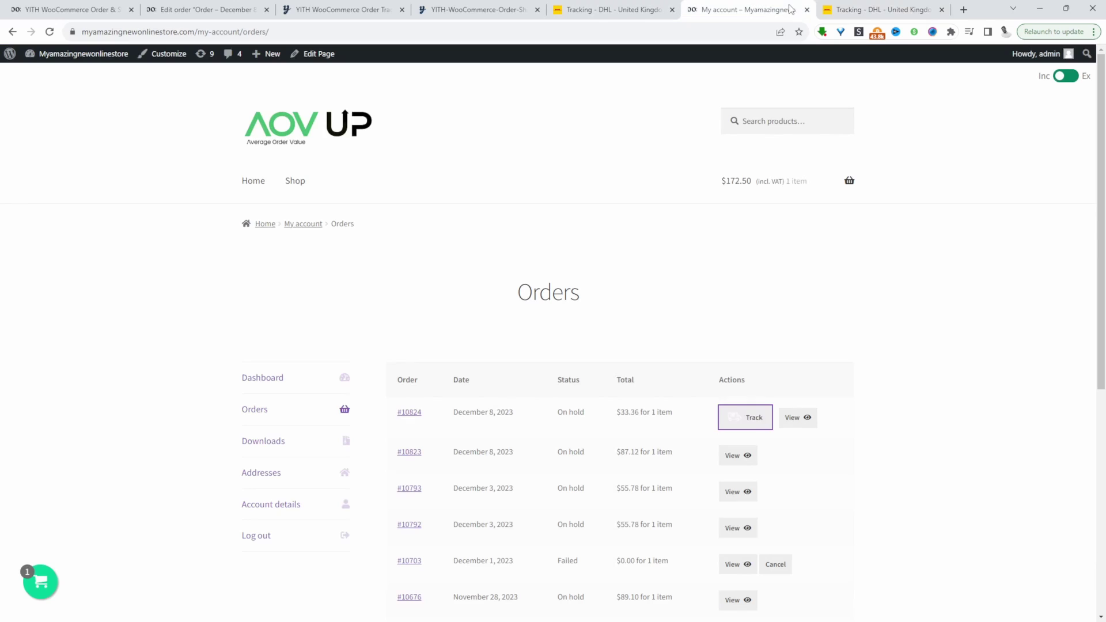
{"action": "left_click", "coordinate": [753, 425]}
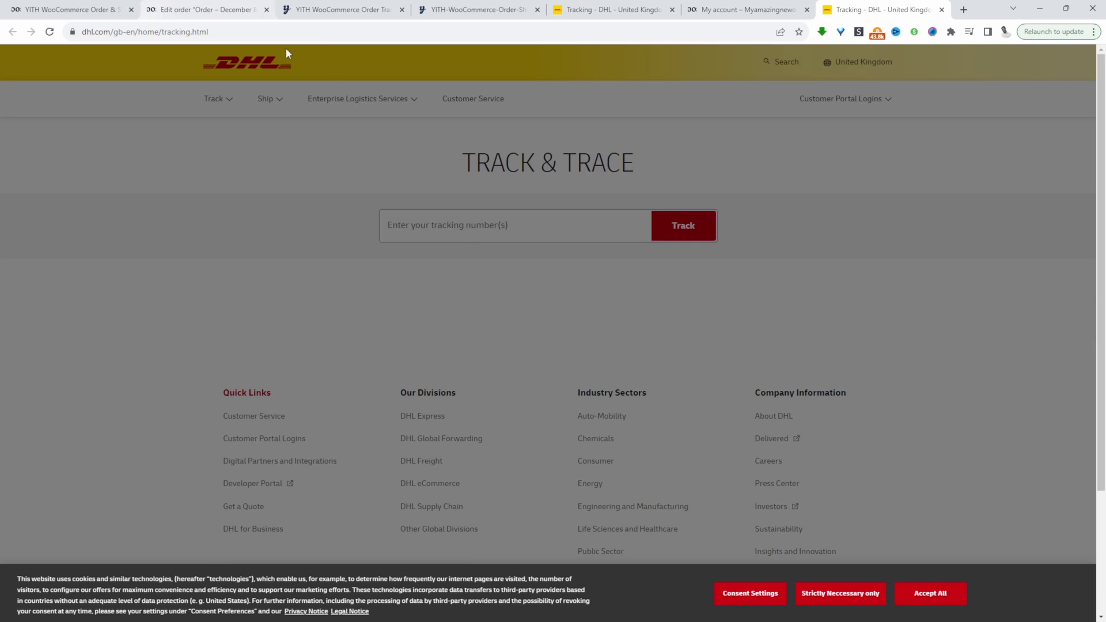
- In the admin Orders list, inspect order #10824's DHL pickup icon showing December 10, 2023
{"action": "left_click", "coordinate": [193, 9]}
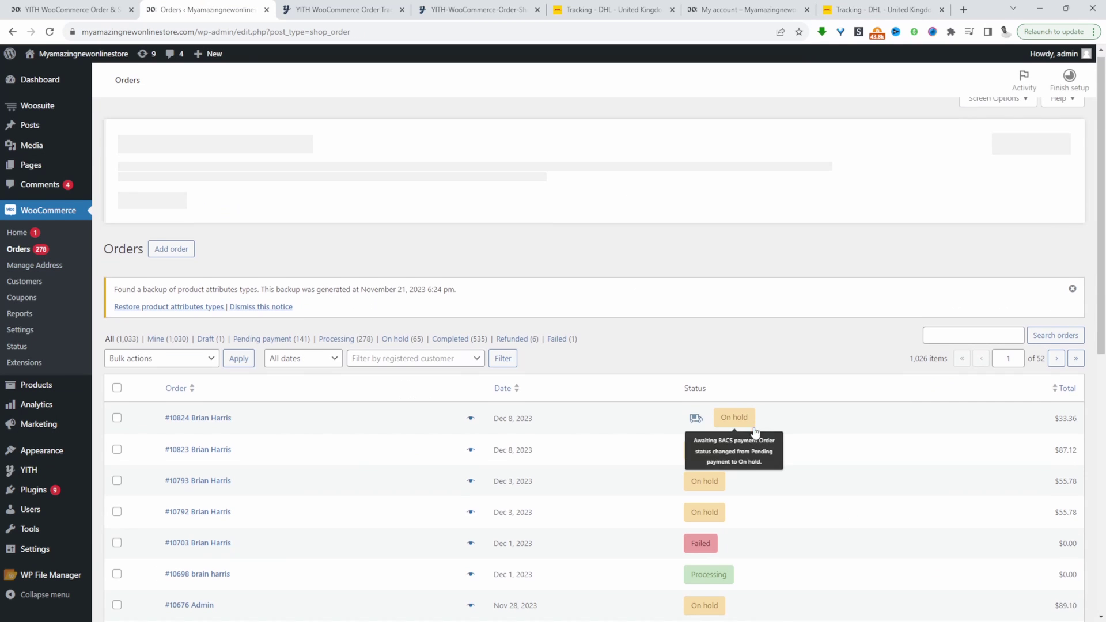
{"action": "mouse_move", "coordinate": [695, 368]}
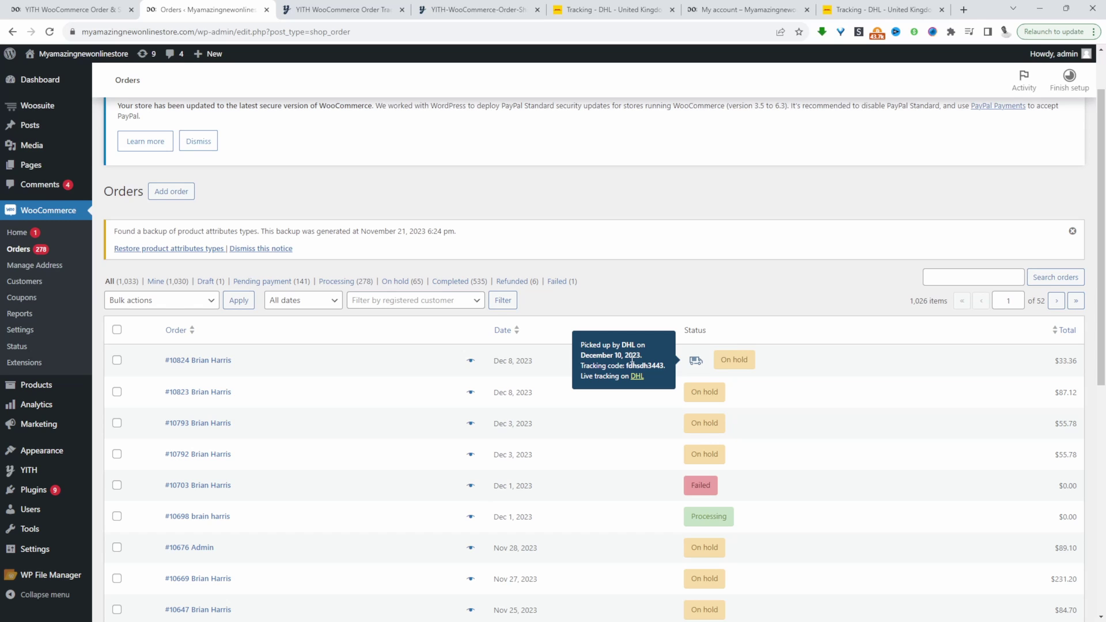
{"action": "left_click_drag", "start_coordinate": [636, 367], "coordinate": [719, 393]}
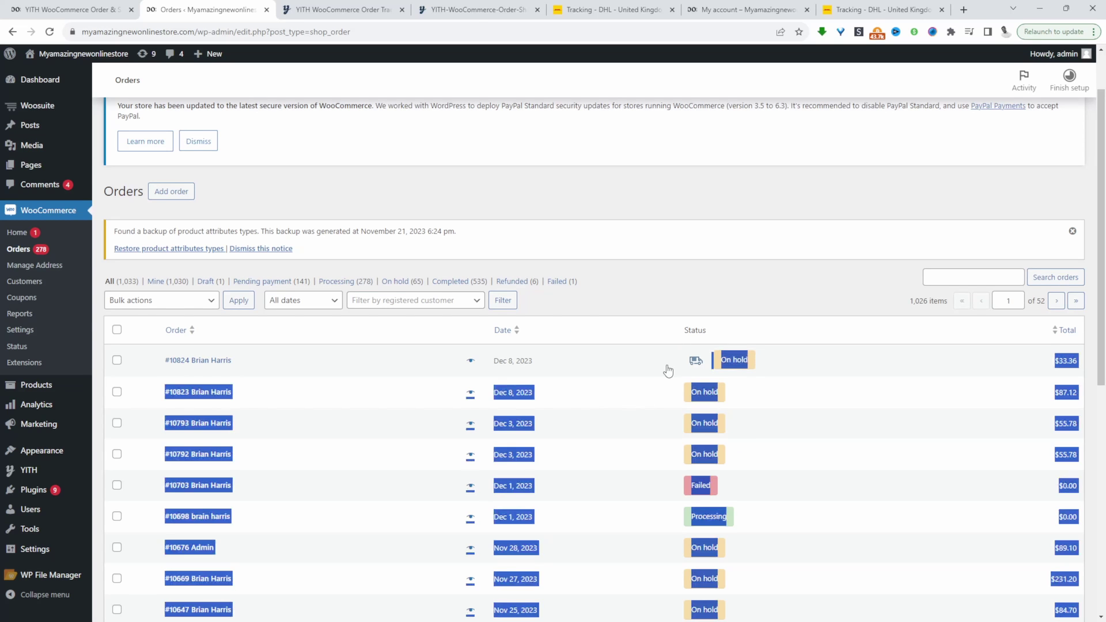
- Scroll down the YITH plugin page to the Free vs Premium table of General and Extra tracking options
{"action": "left_click", "coordinate": [739, 211]}
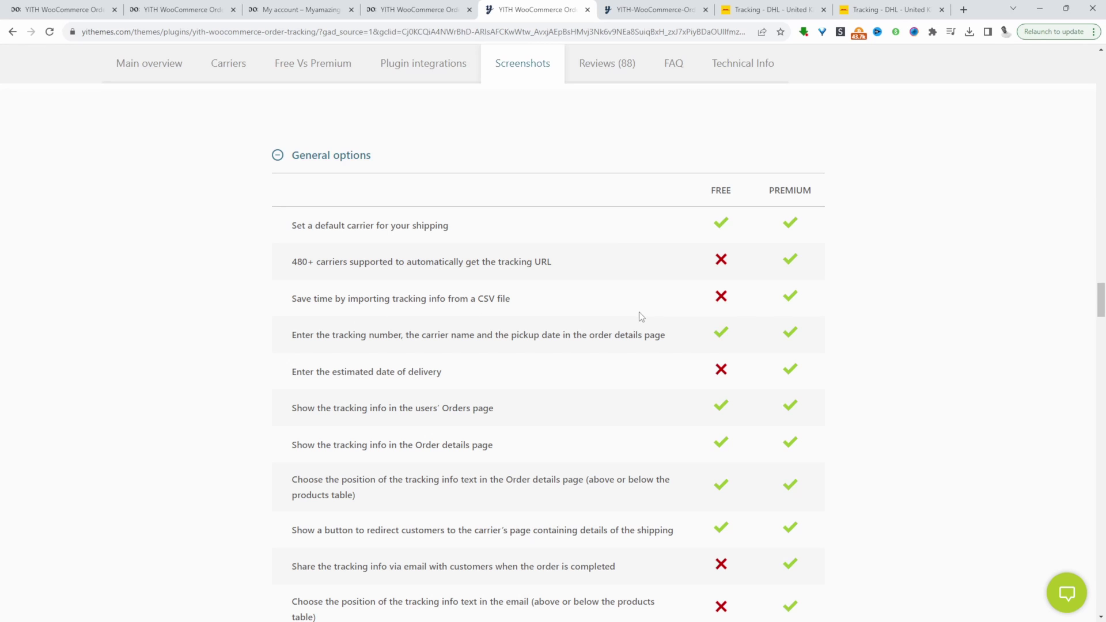
{"action": "scroll", "coordinate": [768, 314], "scroll_direction": "down", "scroll_amount": 3}
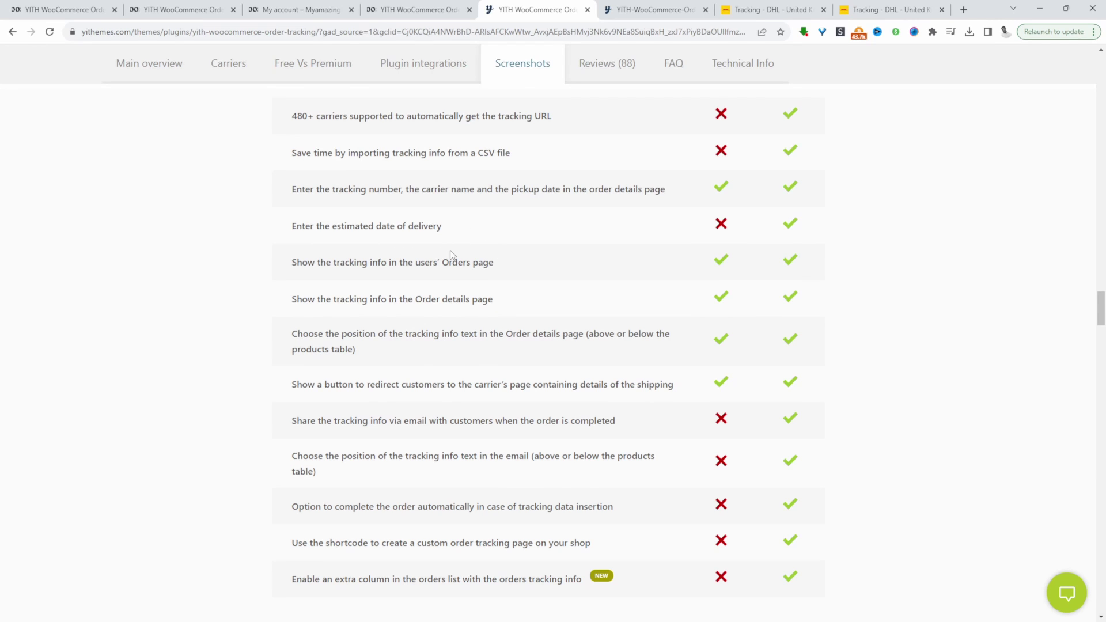
{"action": "scroll", "coordinate": [497, 360], "scroll_direction": "down", "scroll_amount": 2}
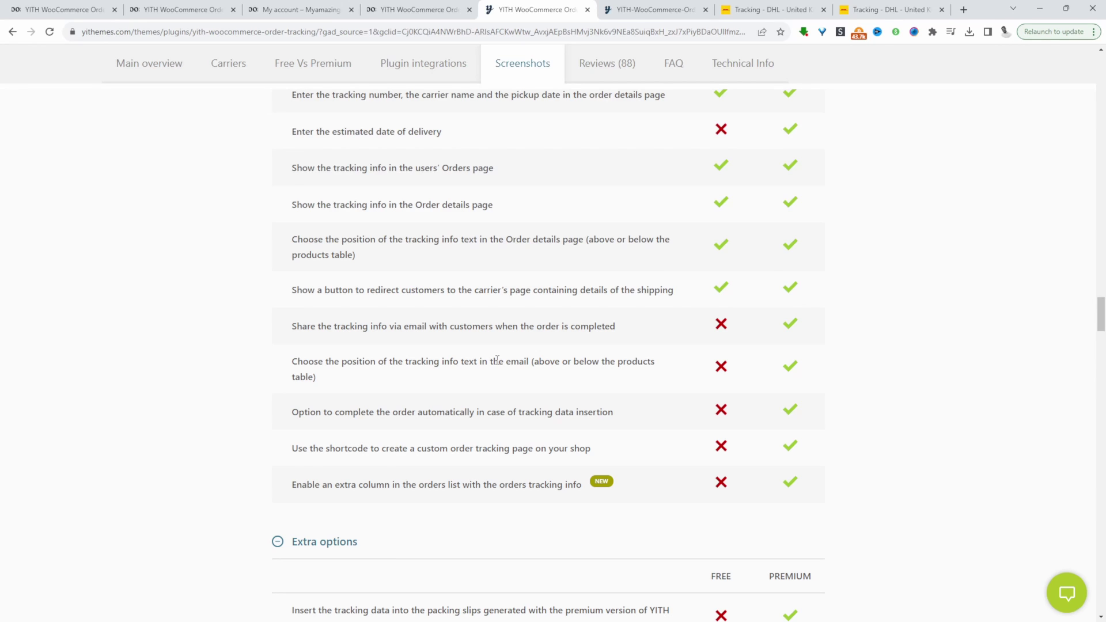
{"action": "scroll", "coordinate": [572, 357], "scroll_direction": "down", "scroll_amount": 1}
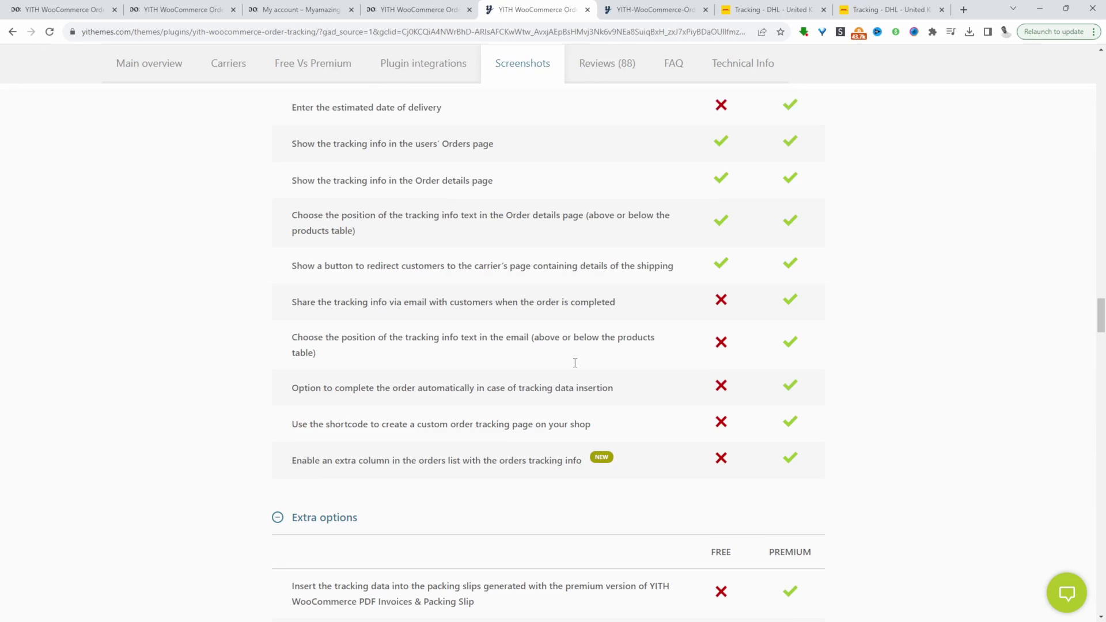